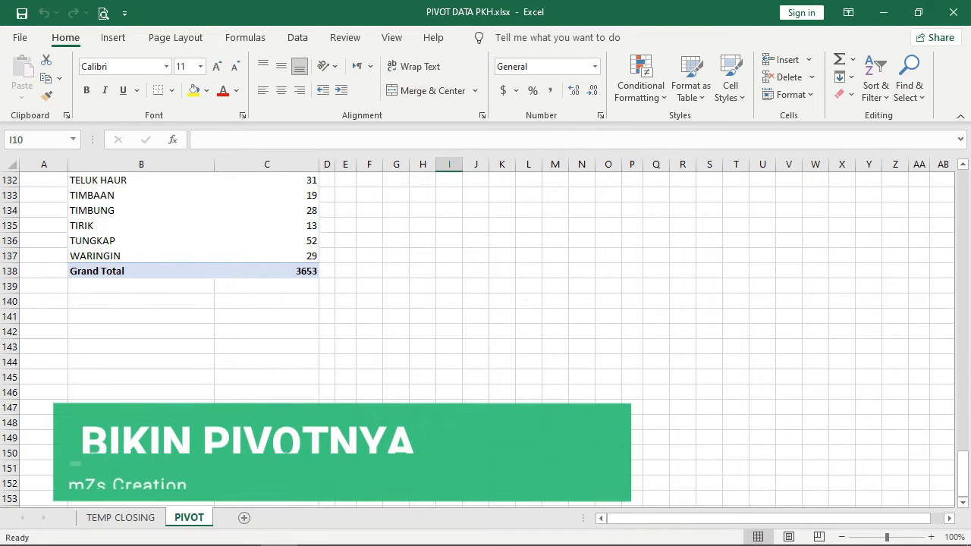
# - Create a pivot table on a new worksheet from TEMP CLOSING range B5:X3658
pyautogui.hotkey('ctrl', 'pageup')
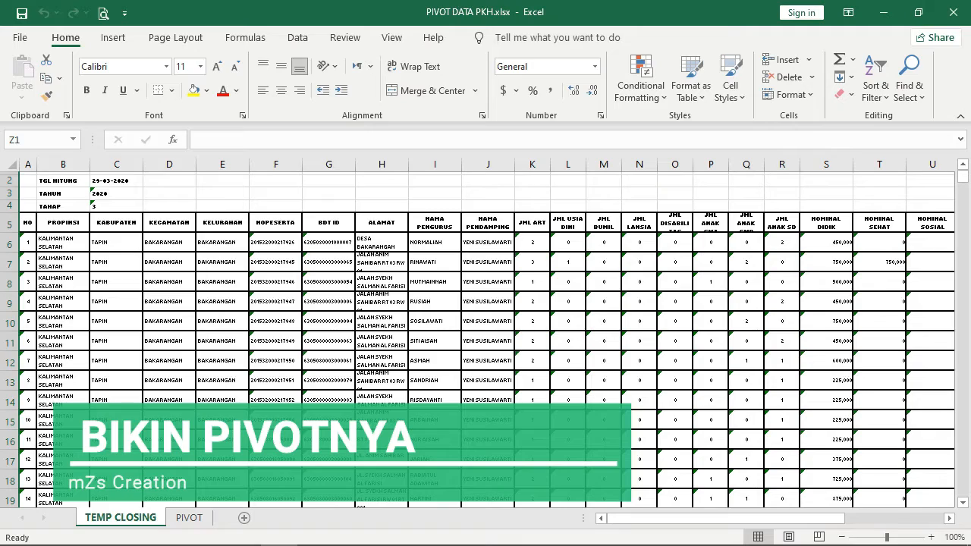
pyautogui.click(63, 222)
pyautogui.hotkey('ctrl', 'shift', 'Down')
pyautogui.hotkey('ctrl', 'shift', 'Right')
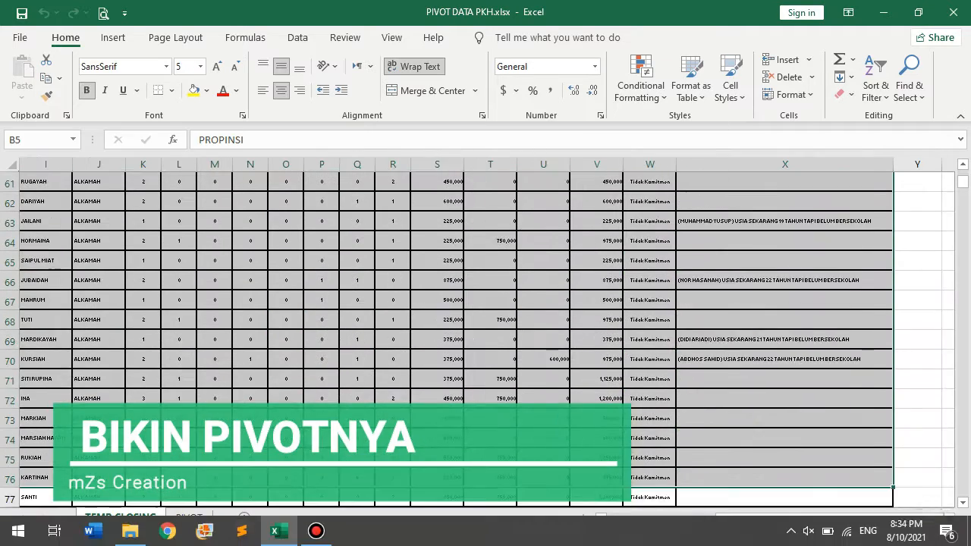
pyautogui.click(113, 38)
pyautogui.click(28, 74)
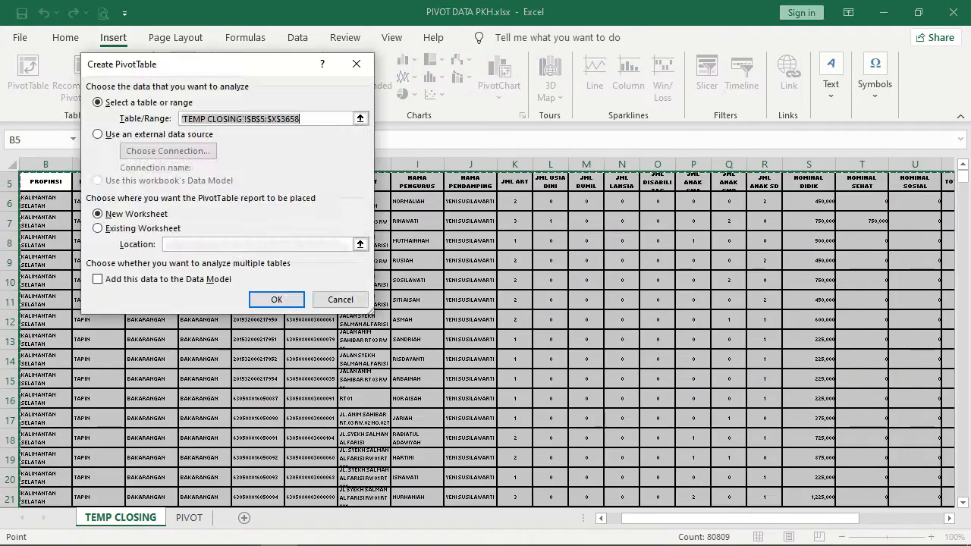
pyautogui.click(260, 300)
pyautogui.click(250, 300)
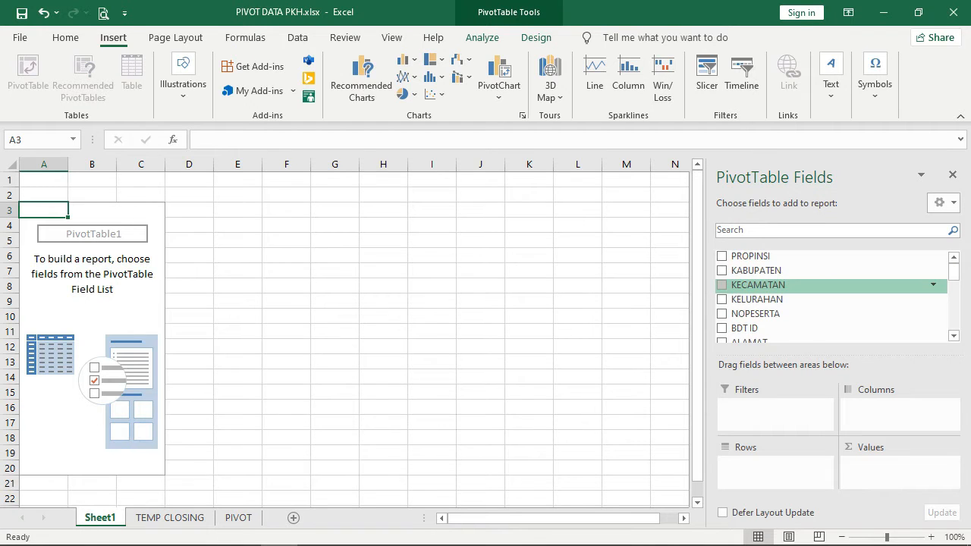
# - Add KABUPATEN, KECAMATAN and KELURAHAN as rows and count NOPESERTA in Values
pyautogui.click(721, 269)
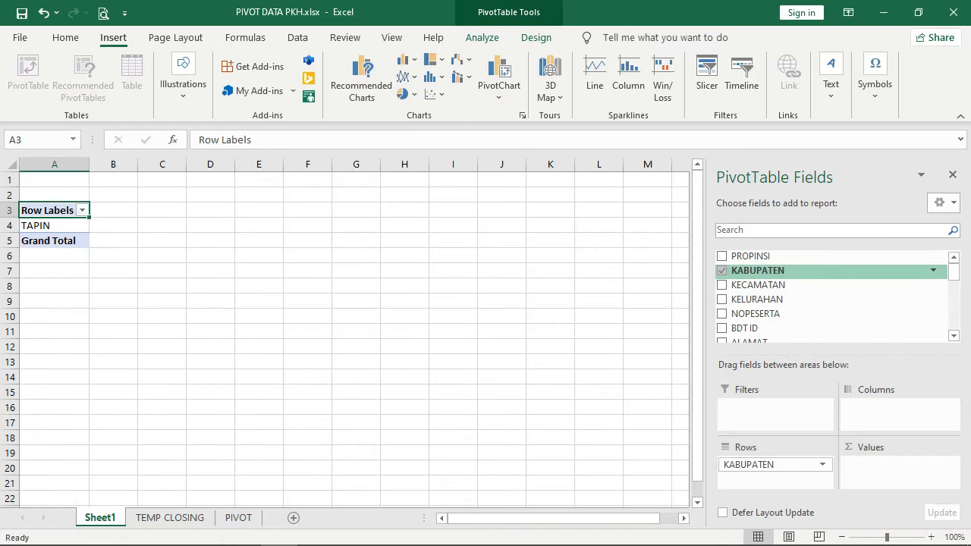
pyautogui.click(721, 285)
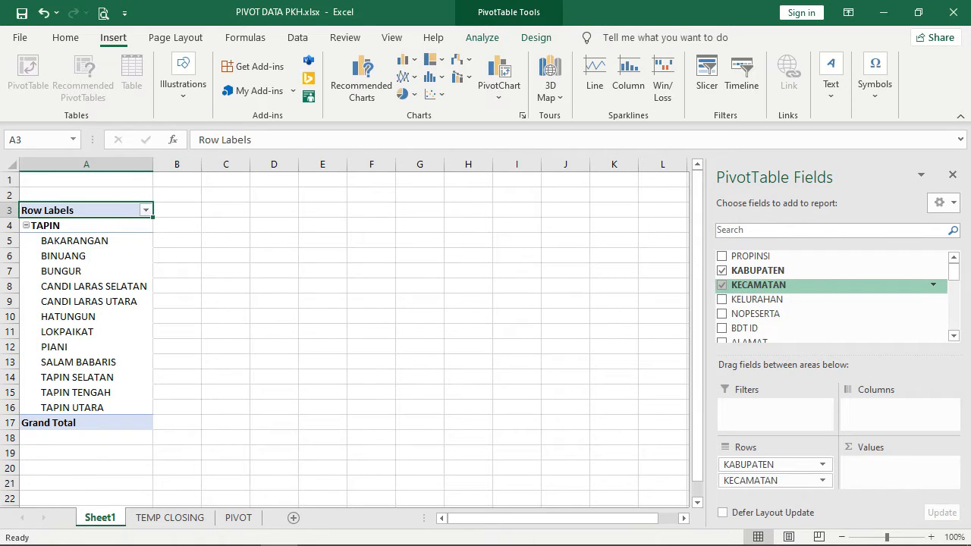
pyautogui.click(721, 299)
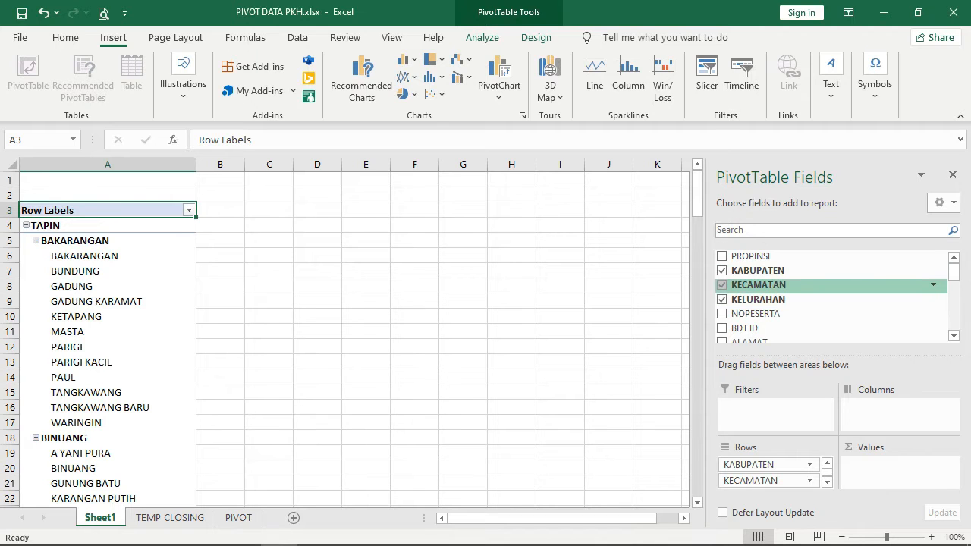
pyautogui.click(721, 313)
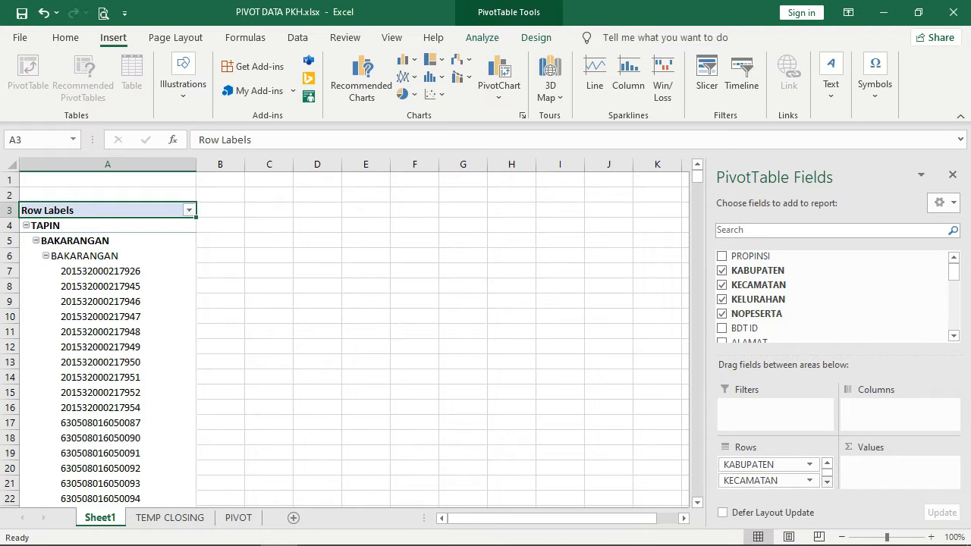
pyautogui.moveTo(758, 481); pyautogui.dragTo(892, 473)
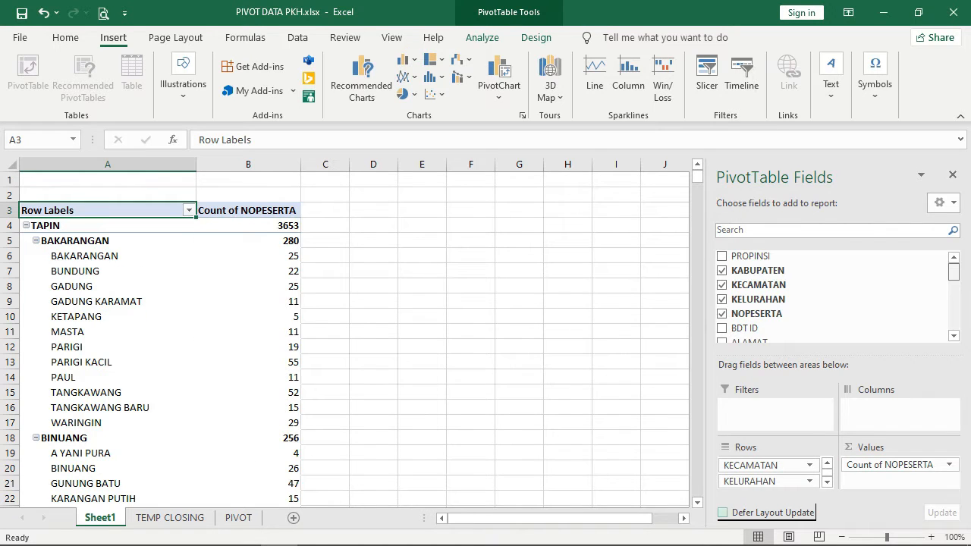
pyautogui.scroll(-3, 834, 296)
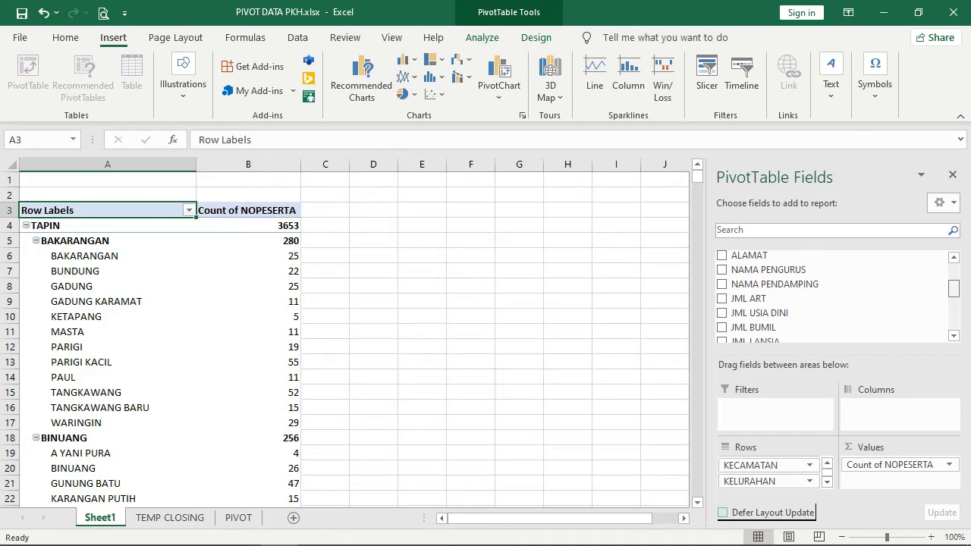
pyautogui.scroll(-3, 834, 296)
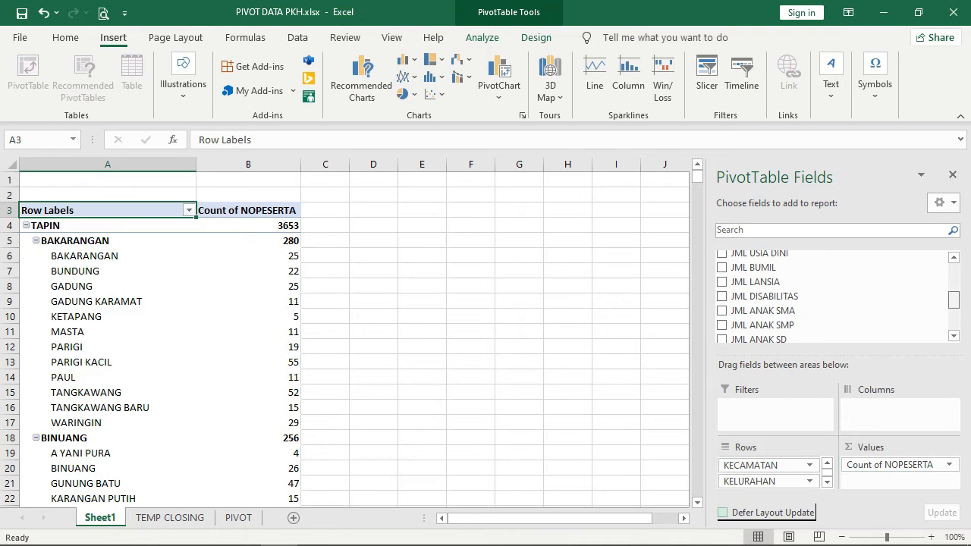
pyautogui.scroll(-2, 834, 296)
pyautogui.scroll(3, 834, 296)
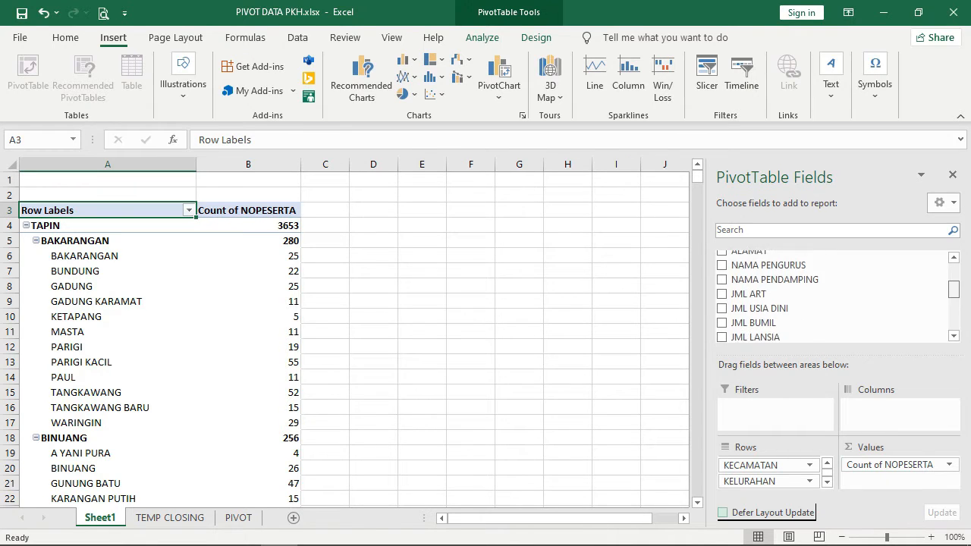
pyautogui.scroll(-3, 835, 318)
pyautogui.scroll(2, 835, 319)
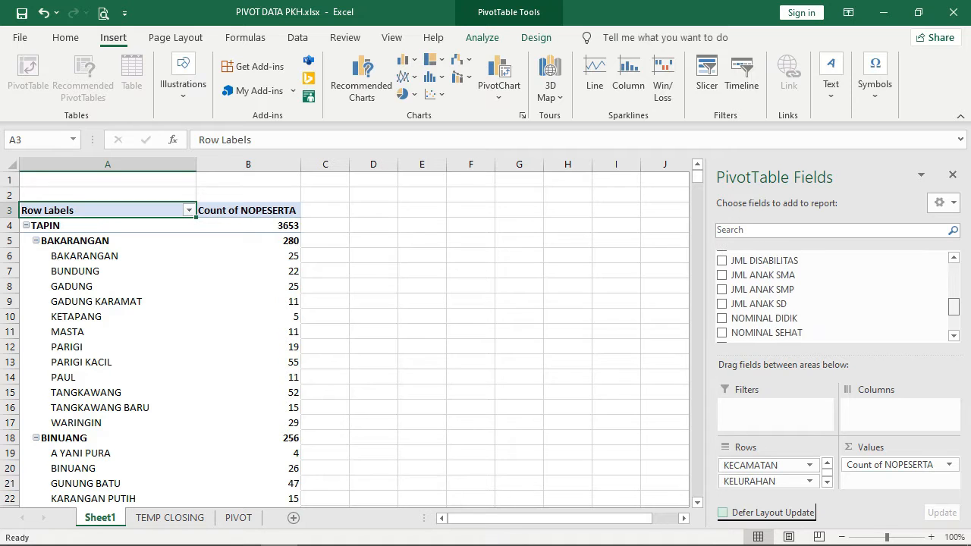
pyautogui.click(567, 331)
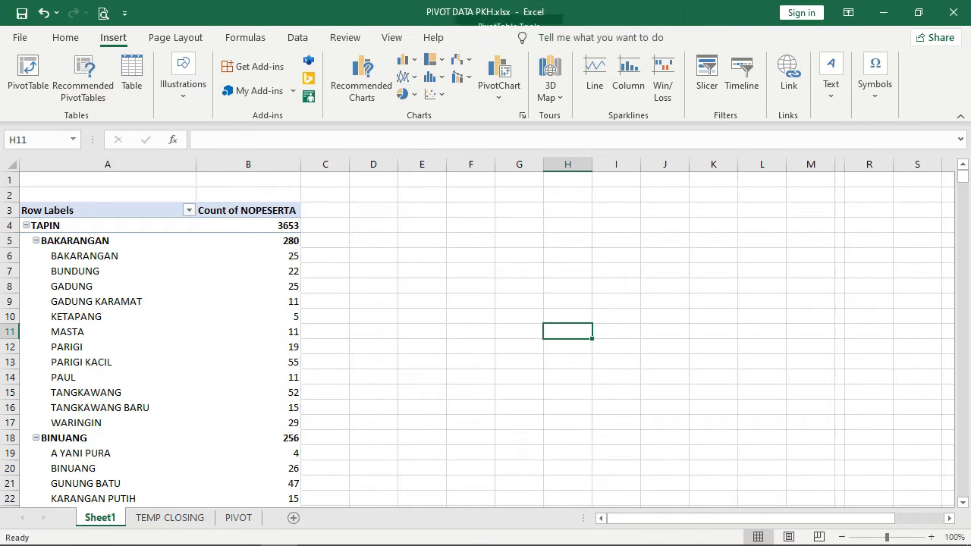
# - Type the headers KABUPATEN, KECAMATAN, KELURAHAN and JUMLAH into cells E2:H2
pyautogui.click(108, 286)
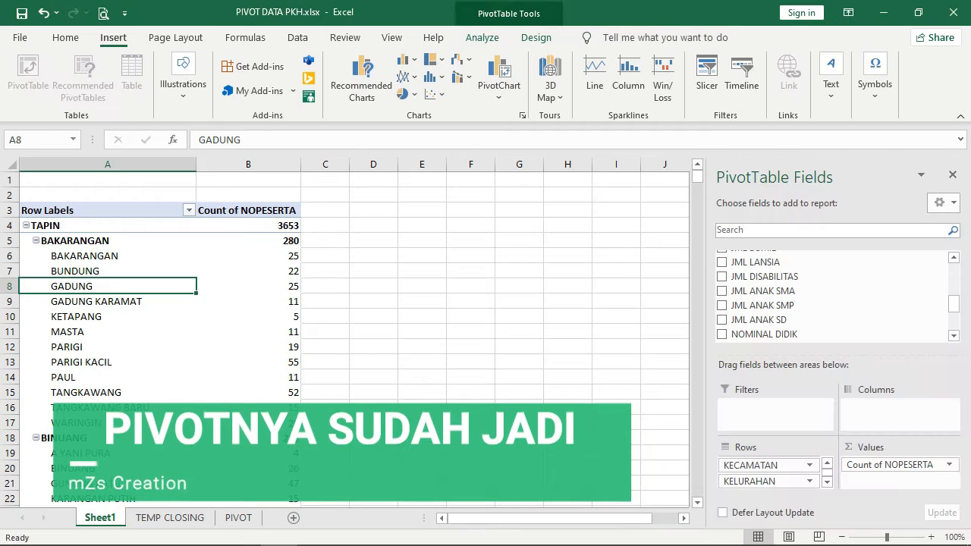
pyautogui.moveTo(248, 195); pyautogui.dragTo(108, 286)
pyautogui.click(373, 194)
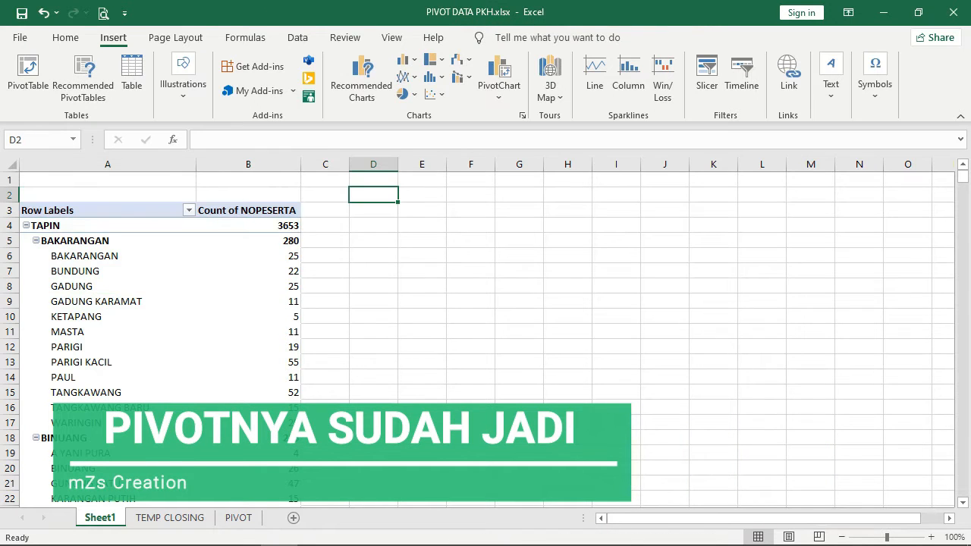
pyautogui.press('Right')
pyautogui.press('Down')
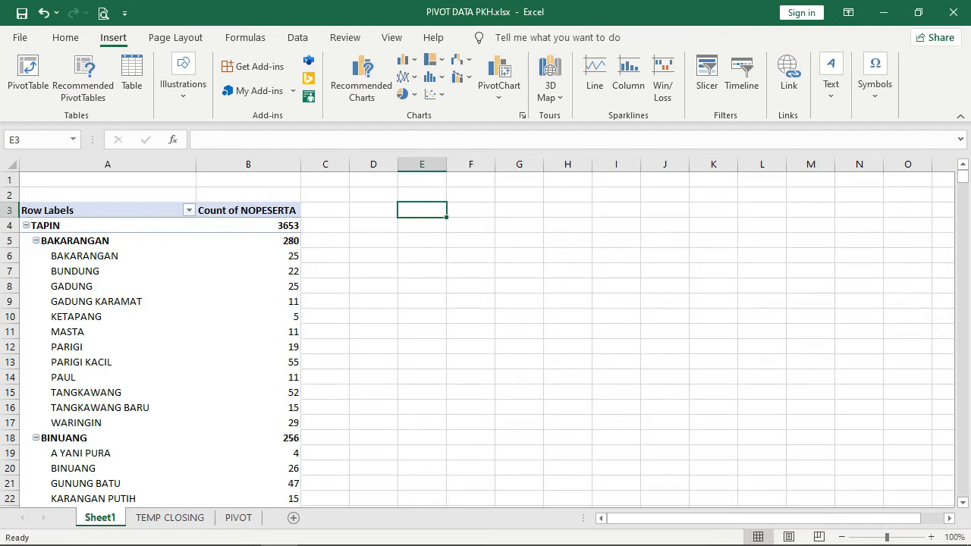
pyautogui.press('Up')
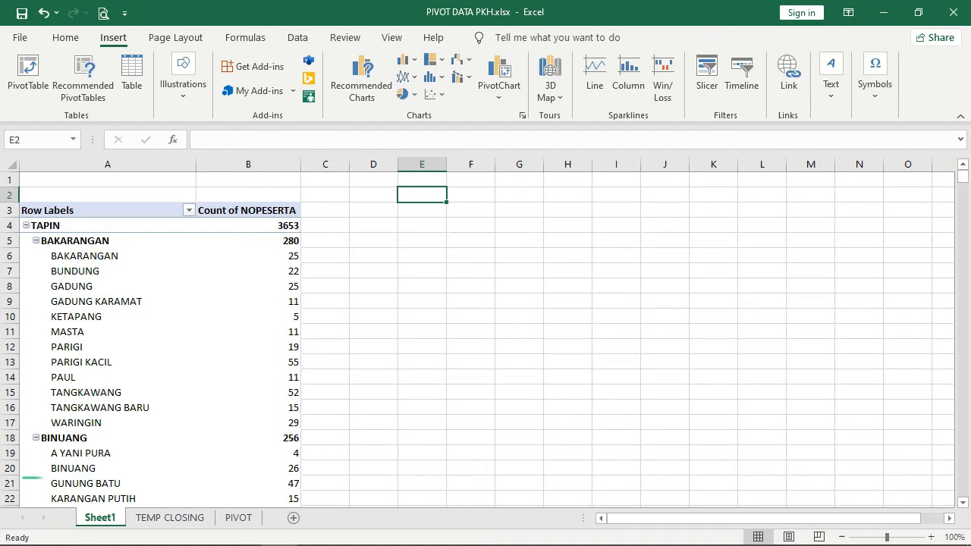
pyautogui.write('KABUPATEN')
pyautogui.press('Tab')
pyautogui.write('KECAMATAN')
pyautogui.press('Tab')
pyautogui.write('KELURAHAN')
pyautogui.press('Tab')
pyautogui.write('JUMLAH')
pyautogui.click(517, 317)
# - Widen columns E and F to fit the headers, then select the pivot's columns A and B
pyautogui.moveTo(436, 165); pyautogui.dragTo(491, 165)
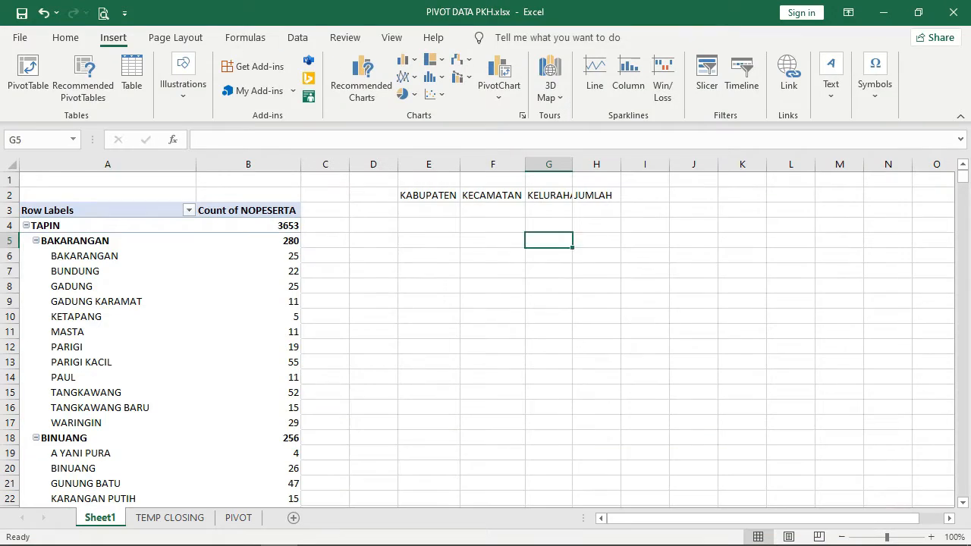
pyautogui.click(96, 301)
pyautogui.moveTo(96, 301)
pyautogui.mouseDown()
pyautogui.moveTo(96, 468)
pyautogui.moveTo(96, 286)
pyautogui.mouseUp()
pyautogui.click(493, 286)
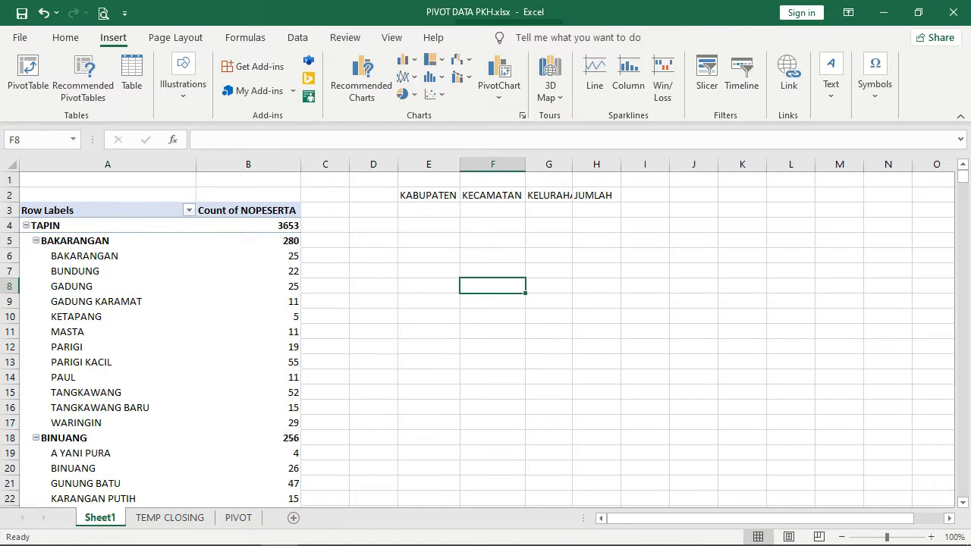
pyautogui.moveTo(248, 163); pyautogui.dragTo(121, 164)
pyautogui.click(97, 271)
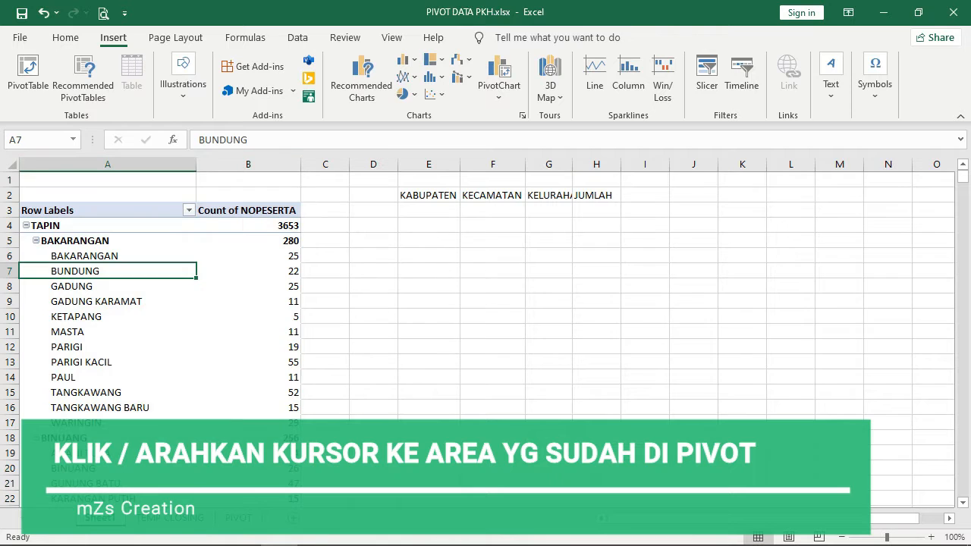
# - Set the pivot's Report Layout to Show in Tabular Form from the Design tab
pyautogui.click(248, 301)
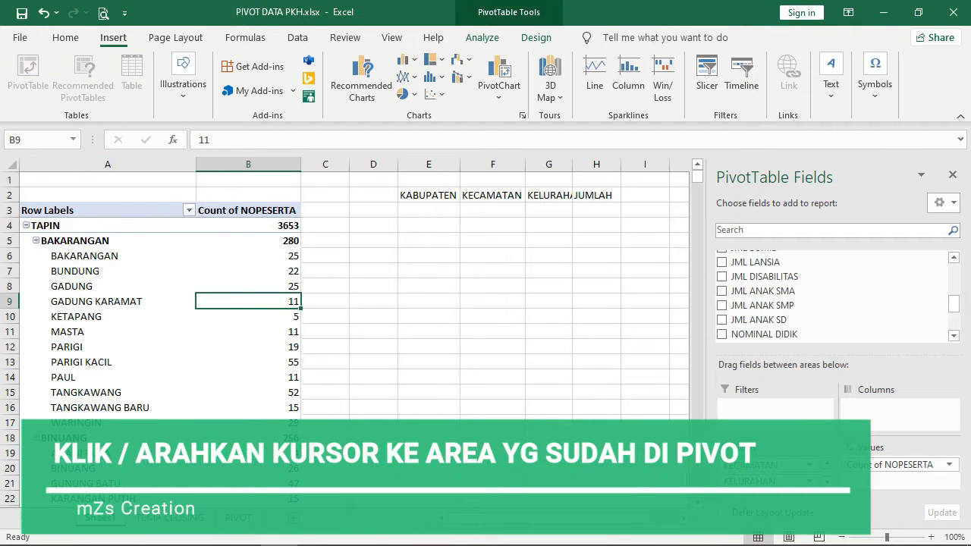
pyautogui.click(97, 281)
pyautogui.click(107, 376)
pyautogui.click(248, 346)
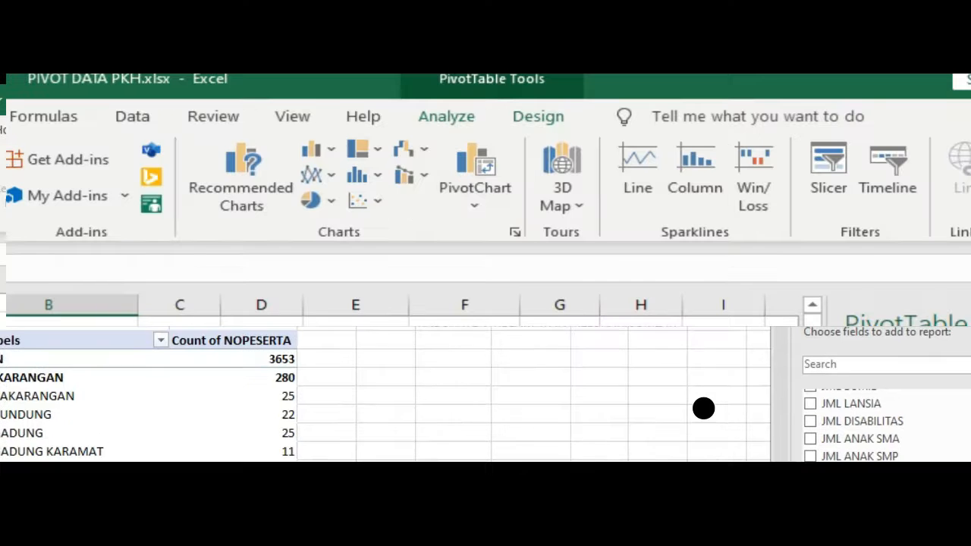
pyautogui.click(429, 241)
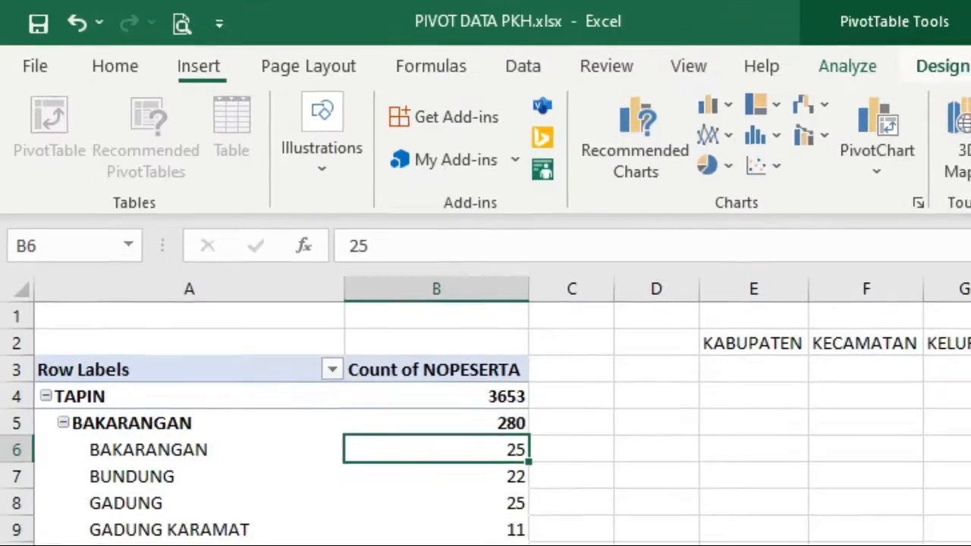
pyautogui.click(517, 195)
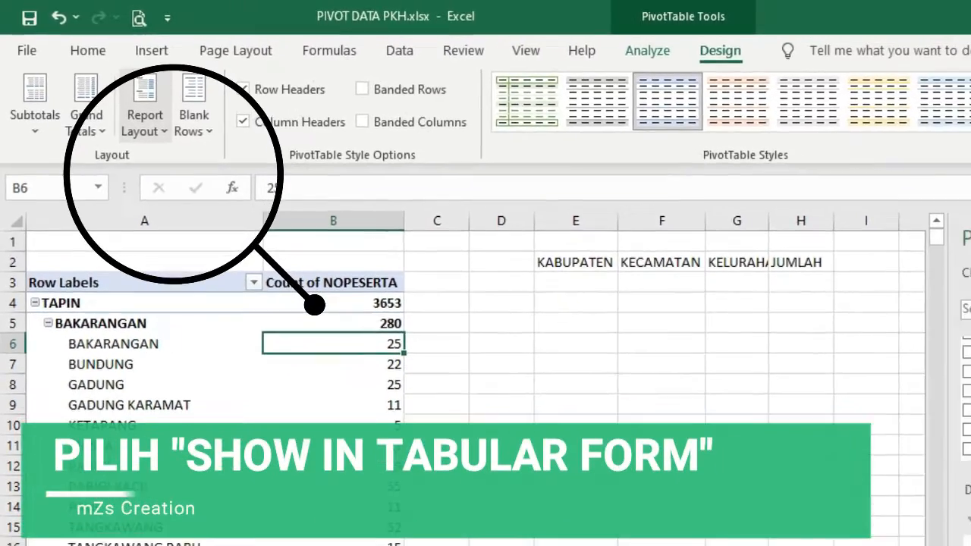
pyautogui.click(144, 121)
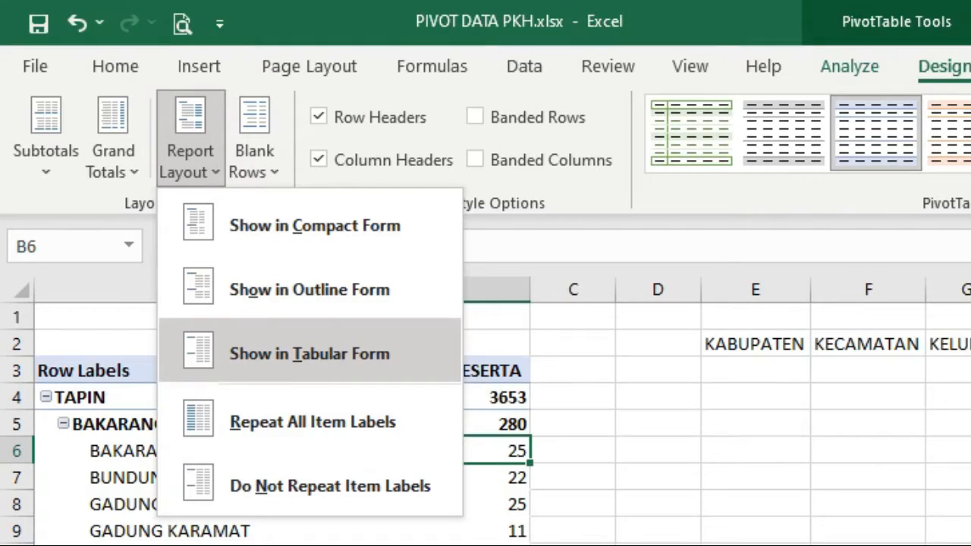
pyautogui.click(309, 353)
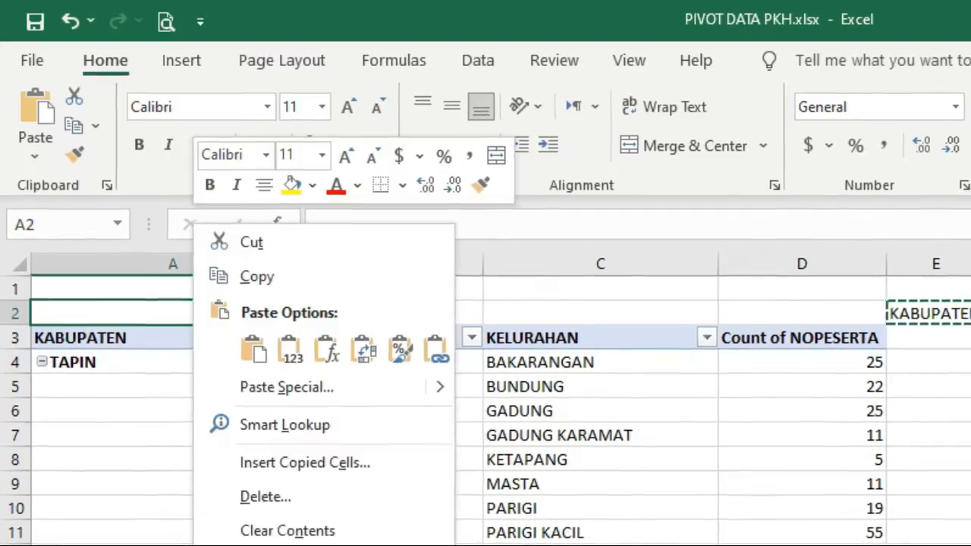
# - Paste the header labels into row 2 above the pivot and centre them
pyautogui.click(249, 346)
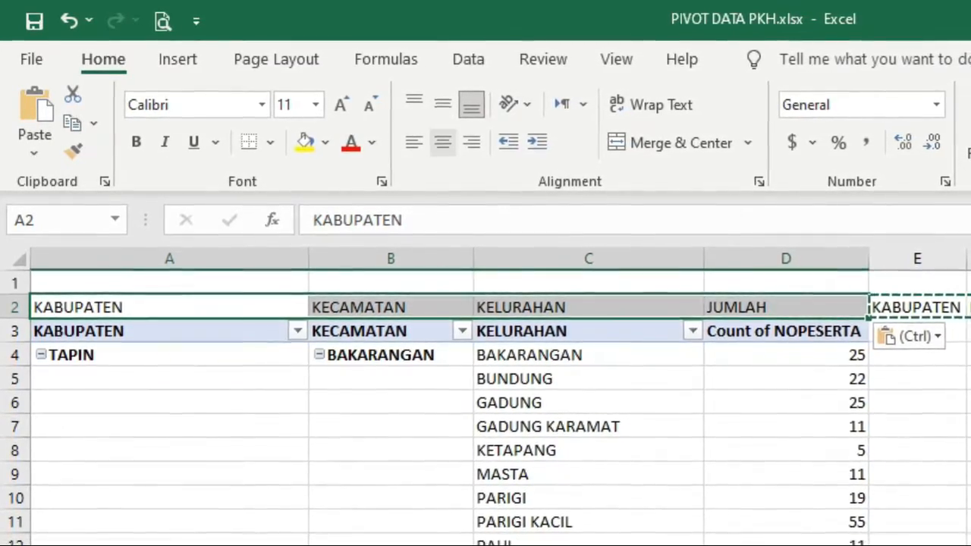
pyautogui.click(444, 143)
pyautogui.click(970, 545)
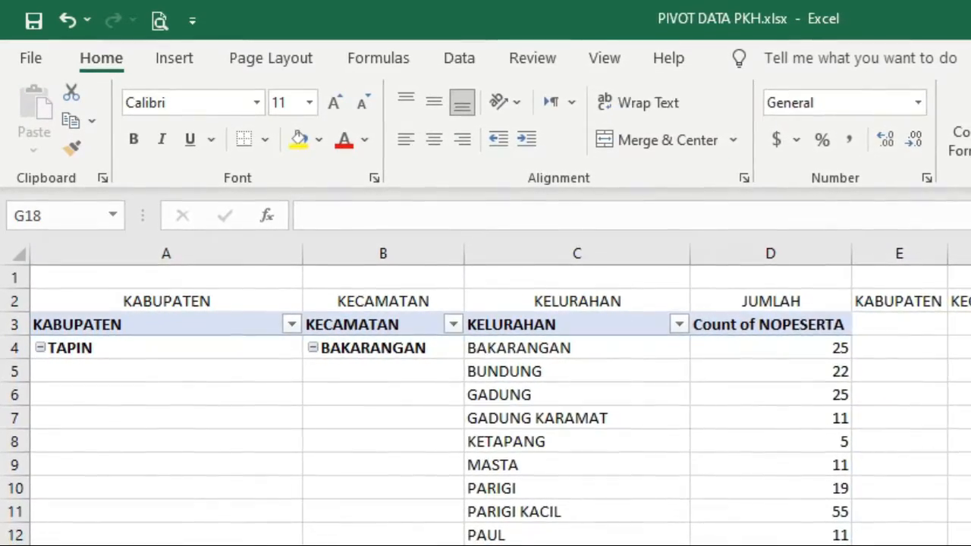
pyautogui.click(167, 302)
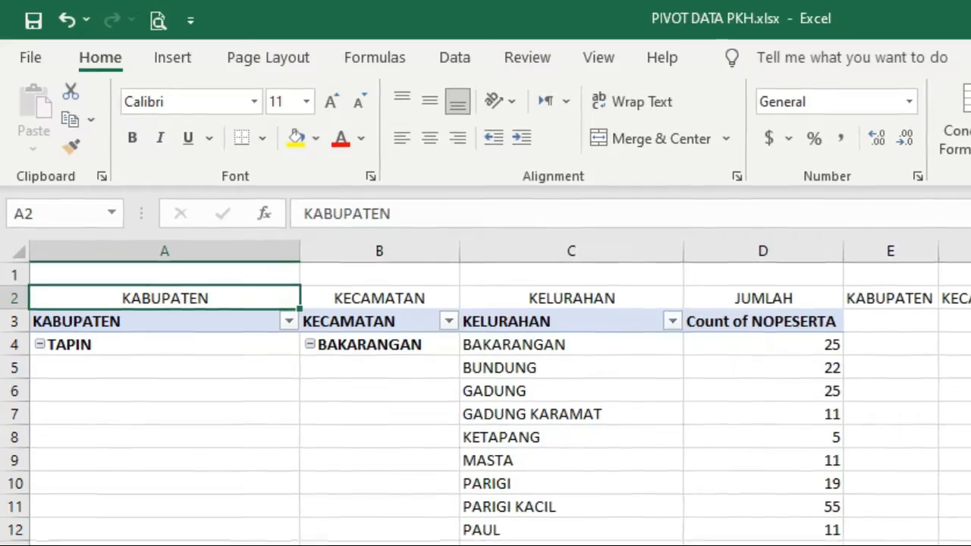
pyautogui.click(165, 322)
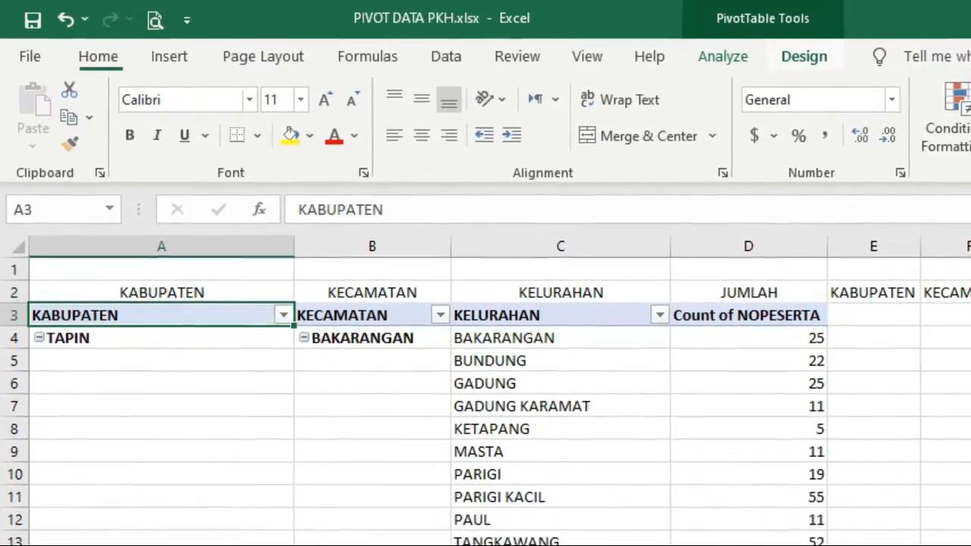
# - Turn off the pivot's +/- expand/collapse buttons on PivotTable Analyze
pyautogui.click(805, 57)
pyautogui.click(718, 55)
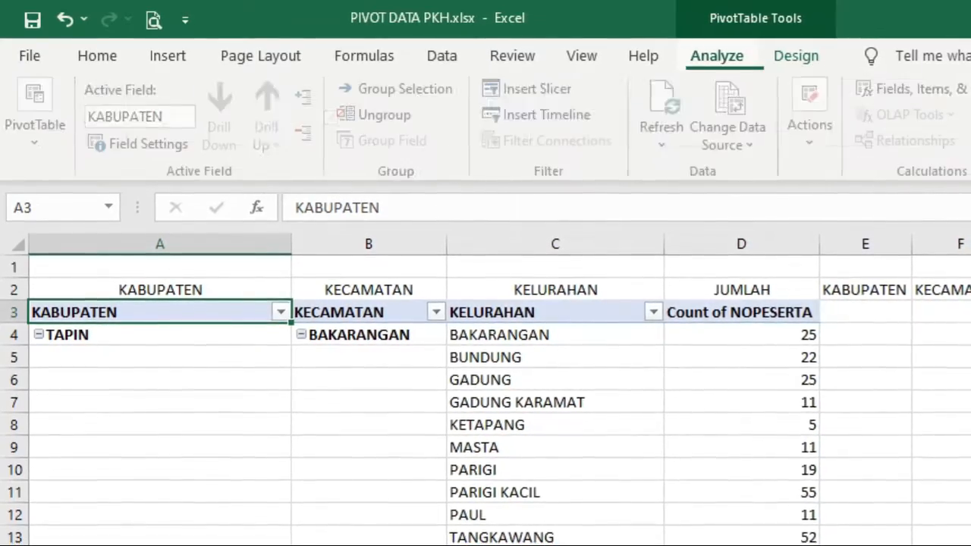
pyautogui.click(970, 114)
pyautogui.click(970, 114)
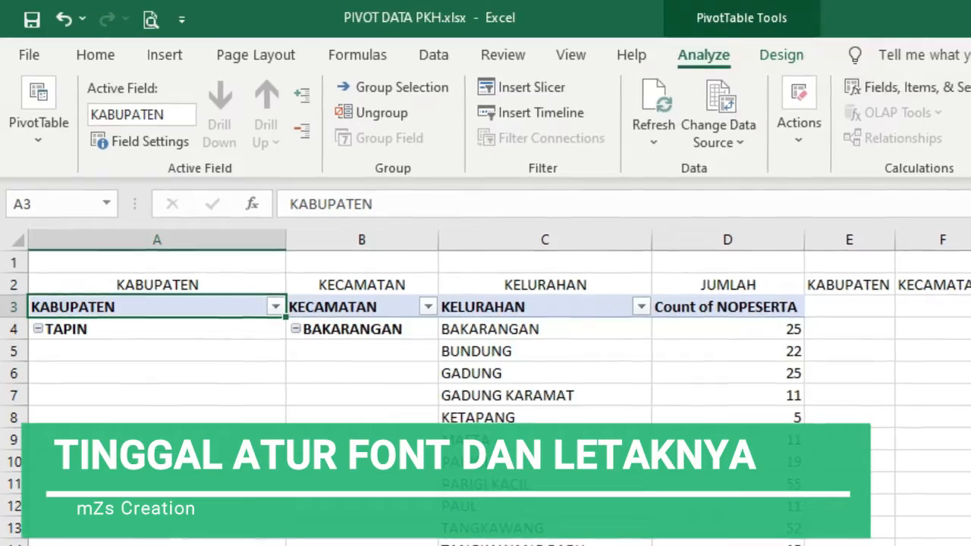
pyautogui.click(970, 114)
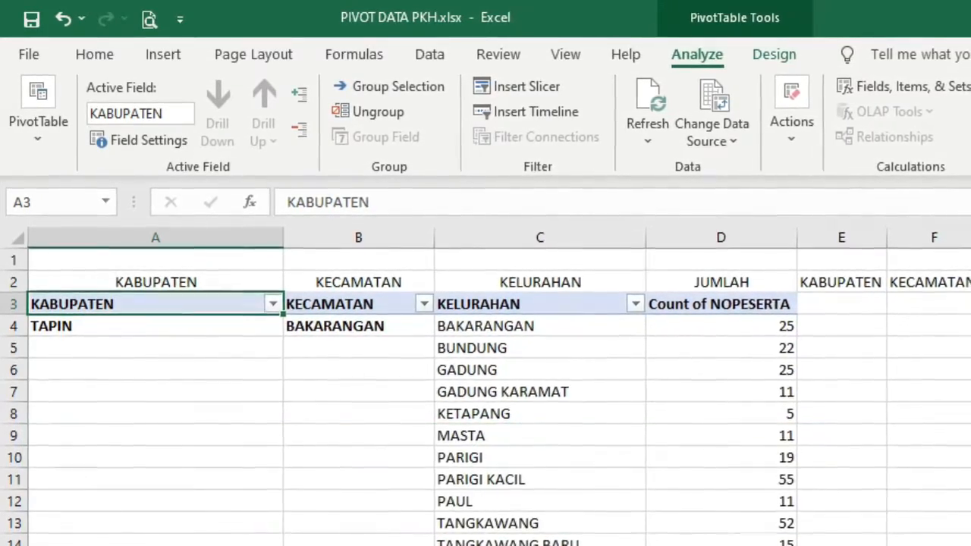
pyautogui.click(937, 459)
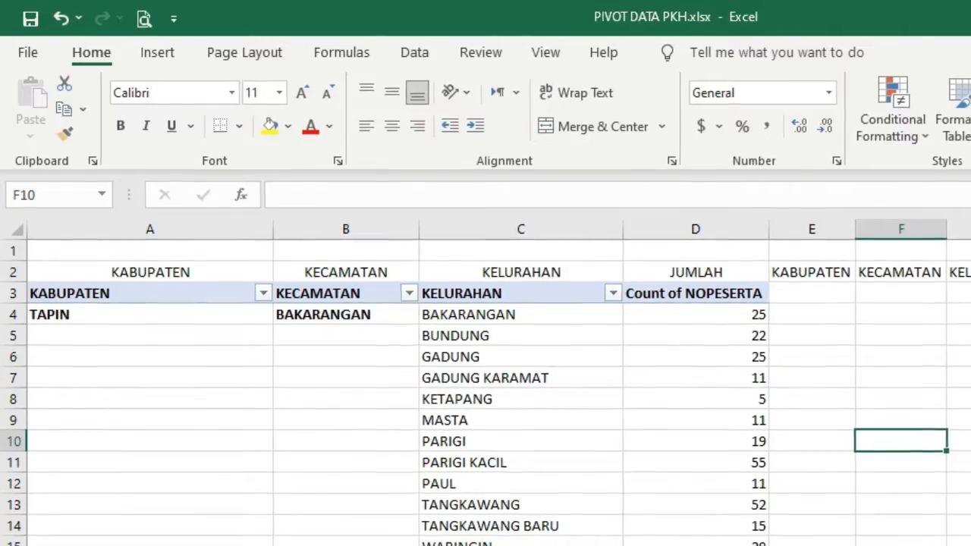
# - Clear the leftover E2:H2 headers, then switch the pivot to Compact Form and then Outline Form
pyautogui.moveTo(811, 272); pyautogui.dragTo(969, 272)
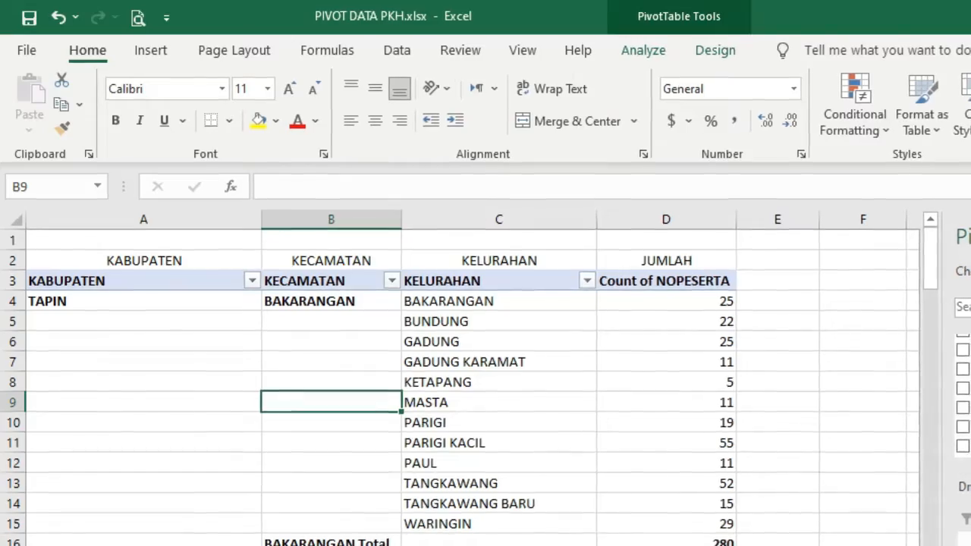
pyautogui.click(667, 444)
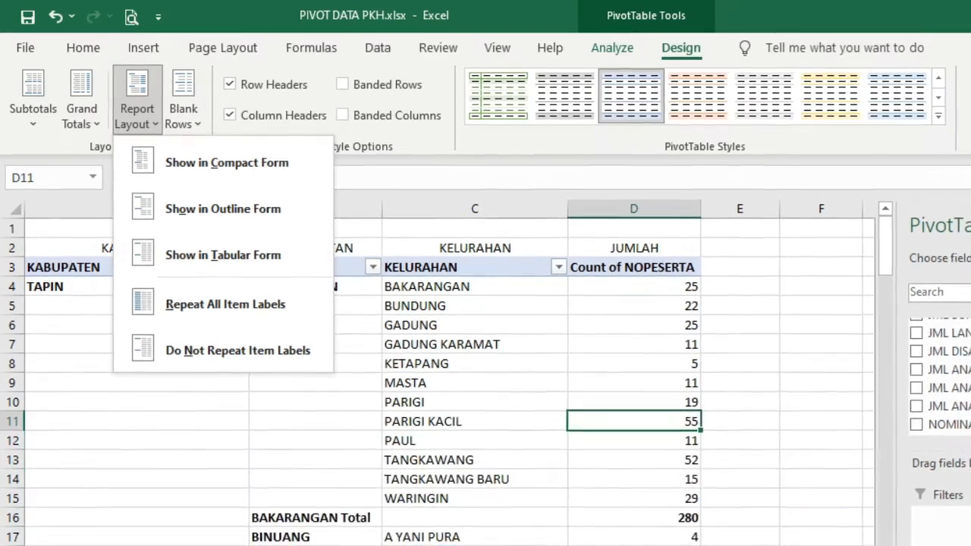
pyautogui.click(230, 165)
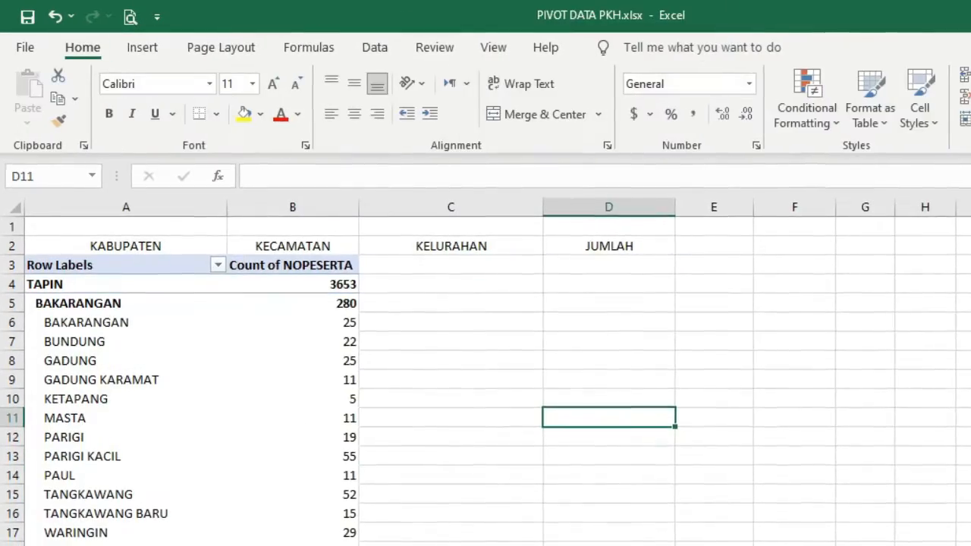
pyautogui.click(291, 340)
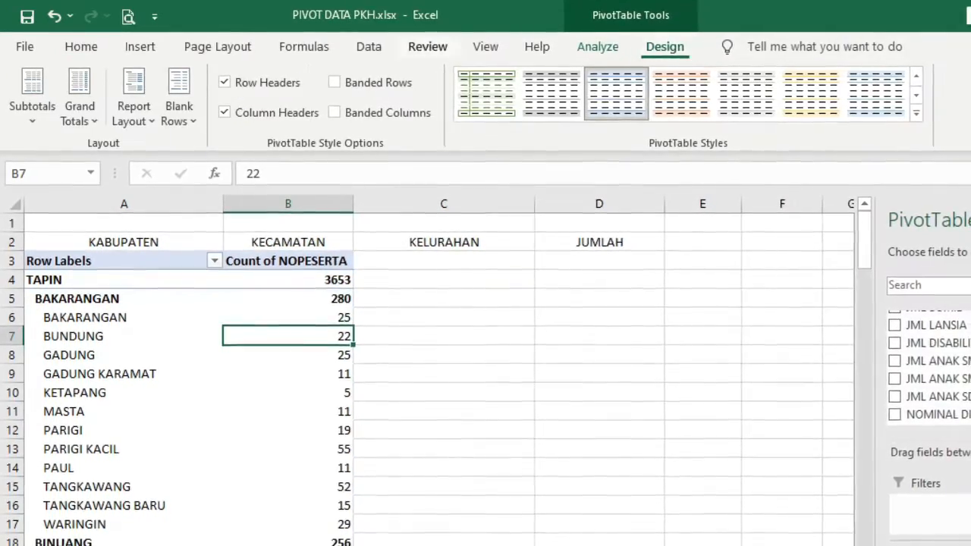
pyautogui.click(133, 114)
pyautogui.click(216, 202)
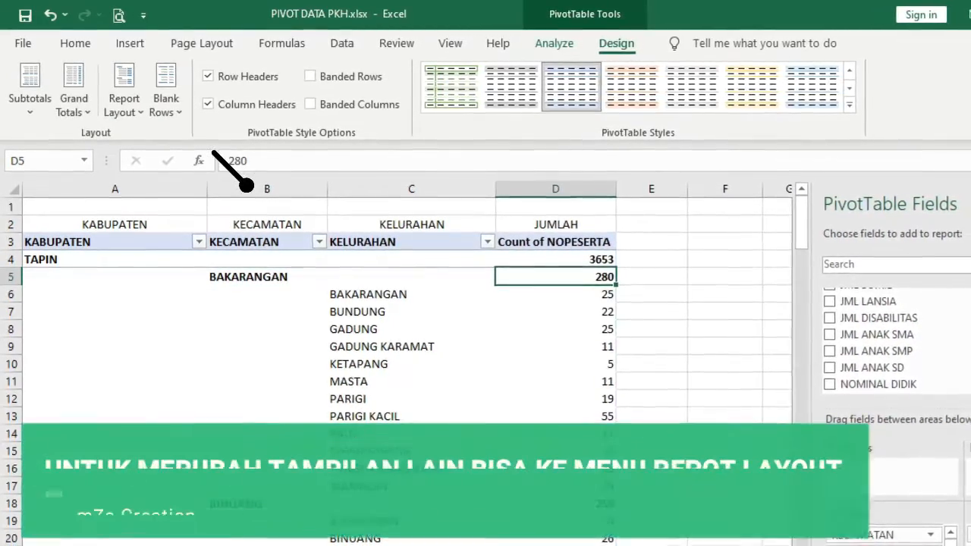
# - Return the pivot to tabular form and try Repeat All Item Labels
pyautogui.click(124, 98)
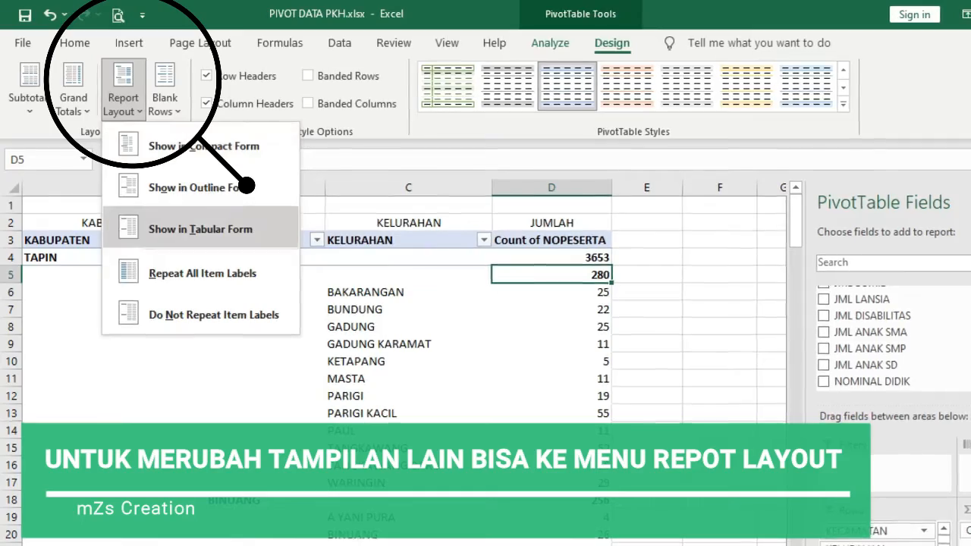
pyautogui.click(201, 229)
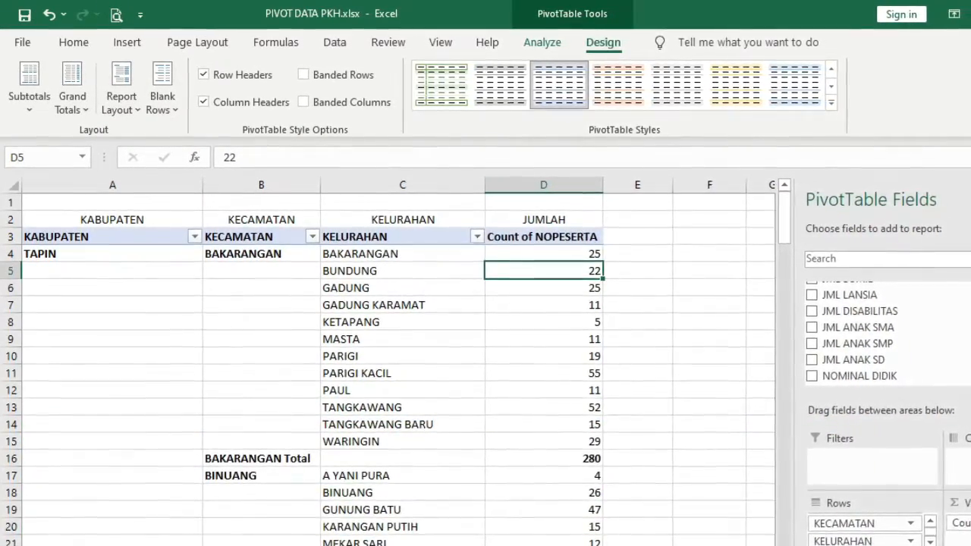
pyautogui.click(121, 98)
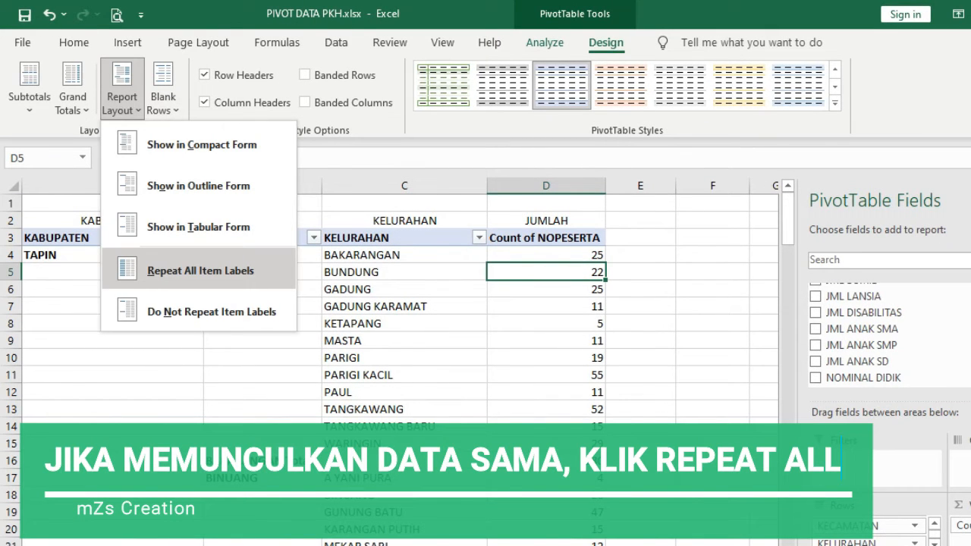
pyautogui.click(200, 271)
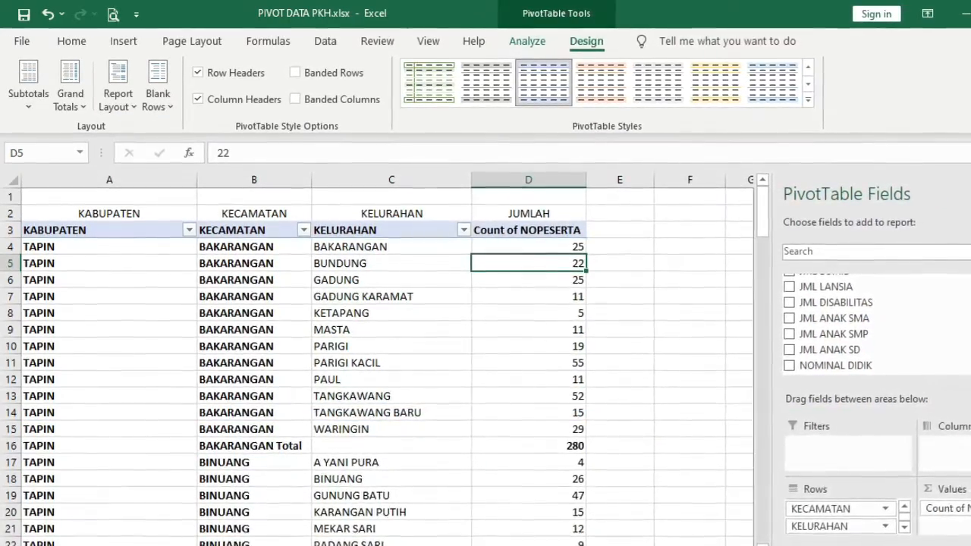
# - Set the pivot's item labels to Do Not Repeat Item Labels
pyautogui.moveTo(758, 212)
pyautogui.mouseDown()
pyautogui.moveTo(757, 327)
pyautogui.moveTo(753, 208)
pyautogui.mouseUp()
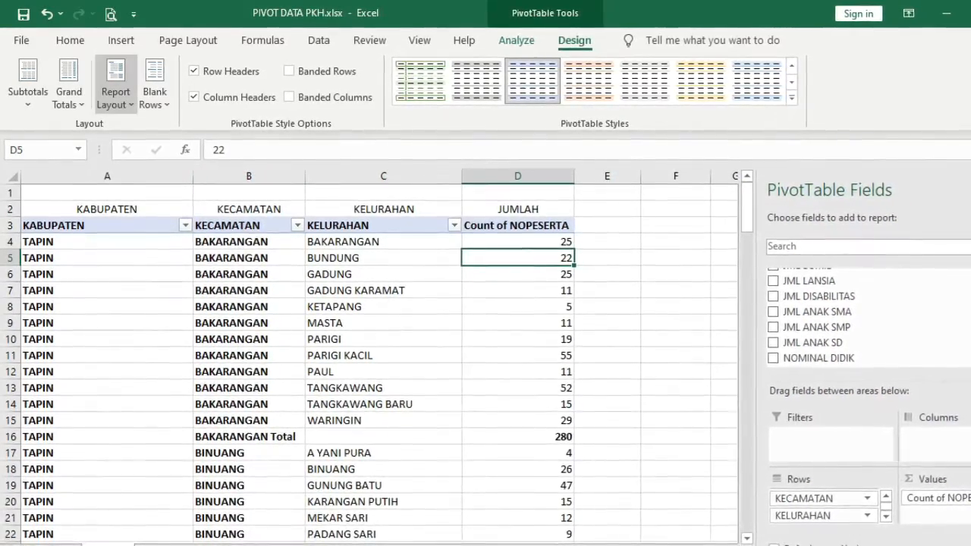
pyautogui.click(115, 98)
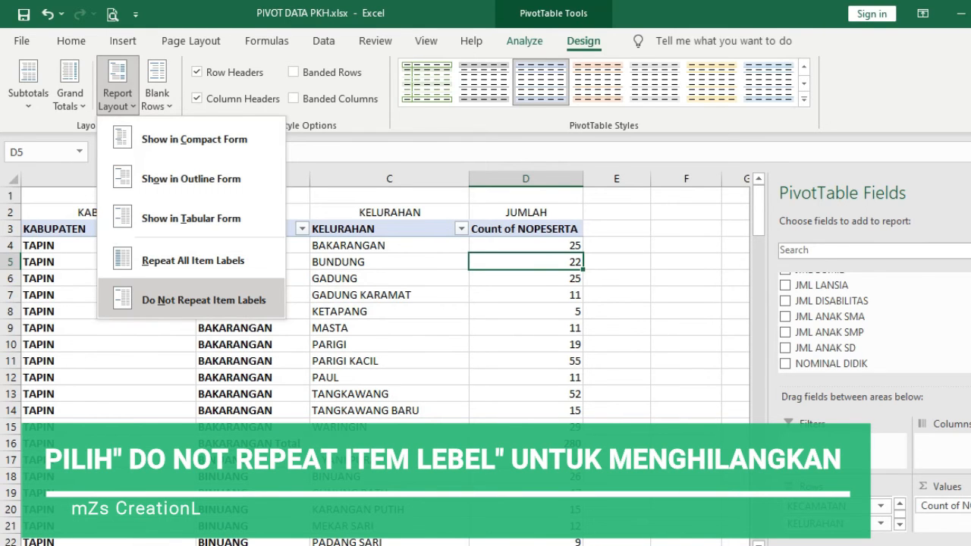
pyautogui.click(203, 300)
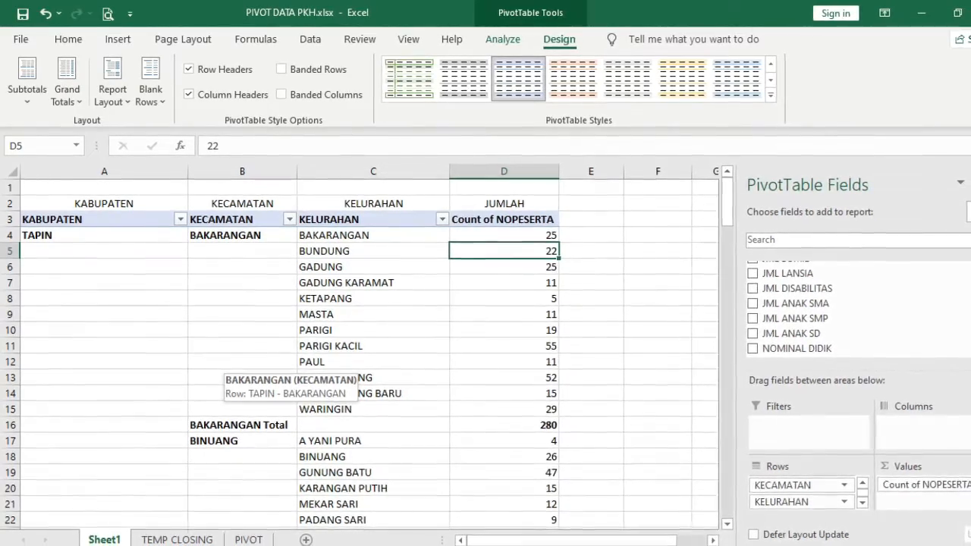